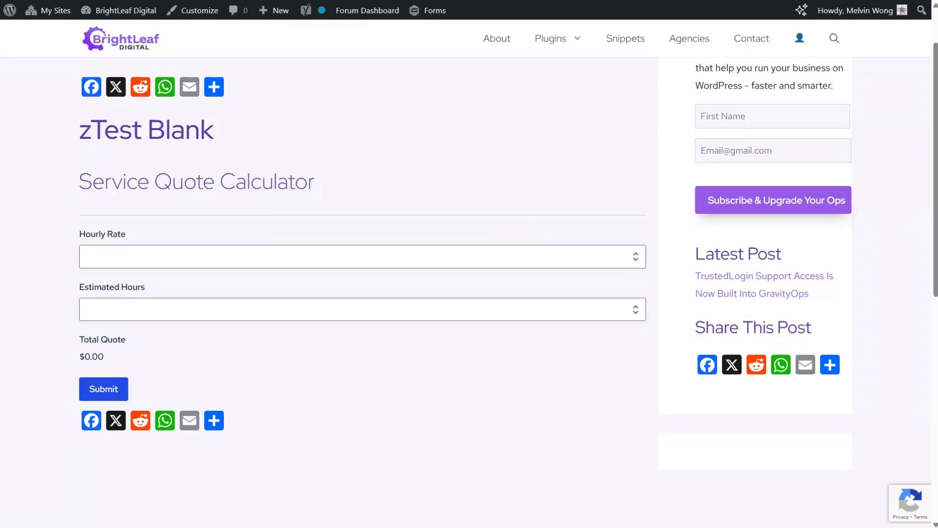
Test the Service Quote Calculator with an hourly rate of 3 and 4 estimated hours, and check the total quote
{"action": "left_click_drag", "start_coordinate": [310, 190], "coordinate": [78, 190]}
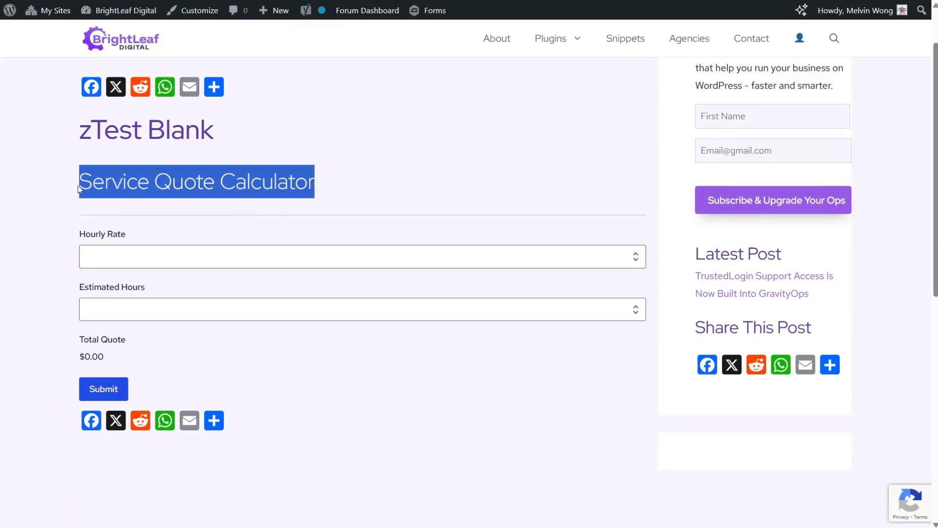
{"action": "left_click", "coordinate": [78, 190]}
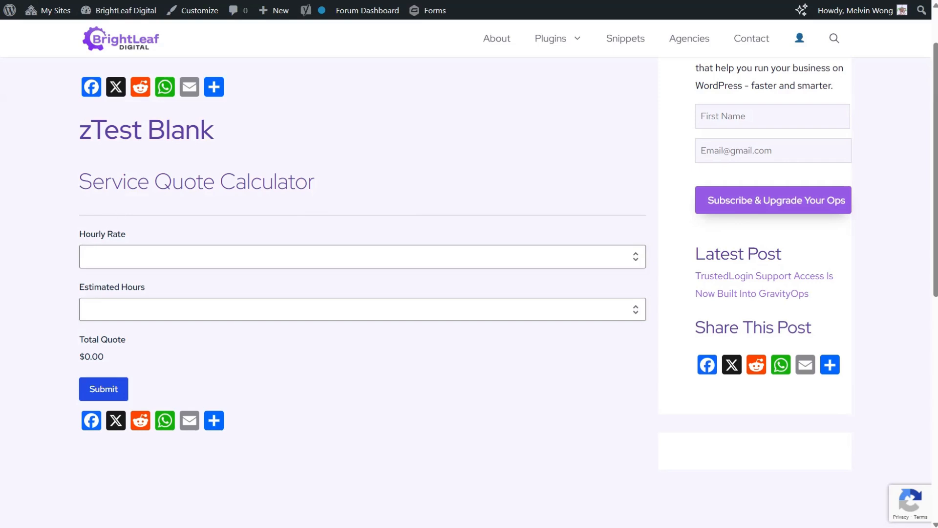
{"action": "left_click", "coordinate": [87, 257]}
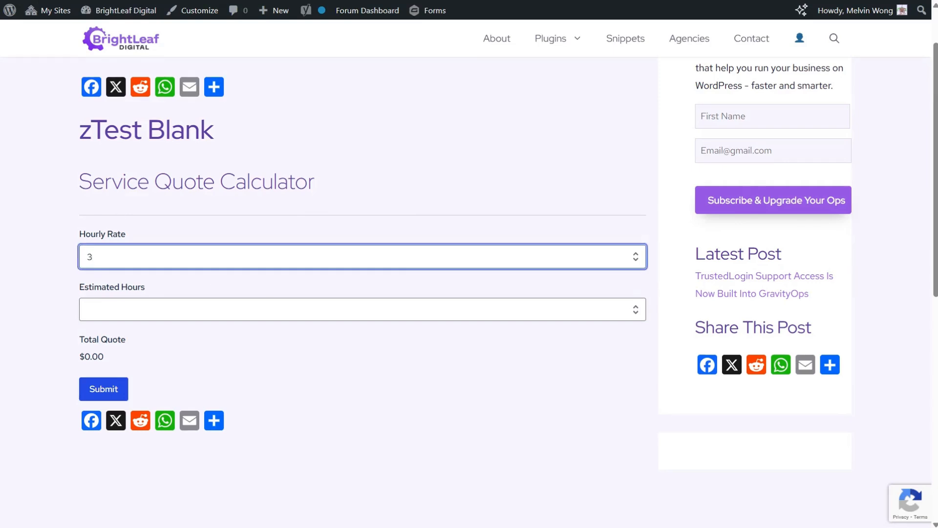
{"action": "key", "text": "Tab"}
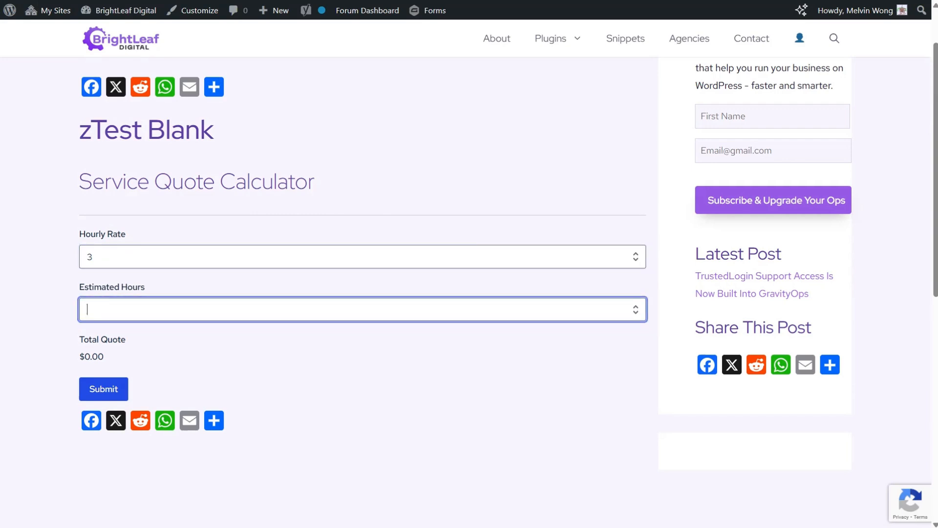
{"action": "type", "text": "4"}
{"action": "key", "text": "shift+Tab"}
{"action": "key", "text": "Tab"}
{"action": "key", "text": "shift+Tab"}
{"action": "key", "text": "Tab"}
{"action": "key", "text": "Tab"}
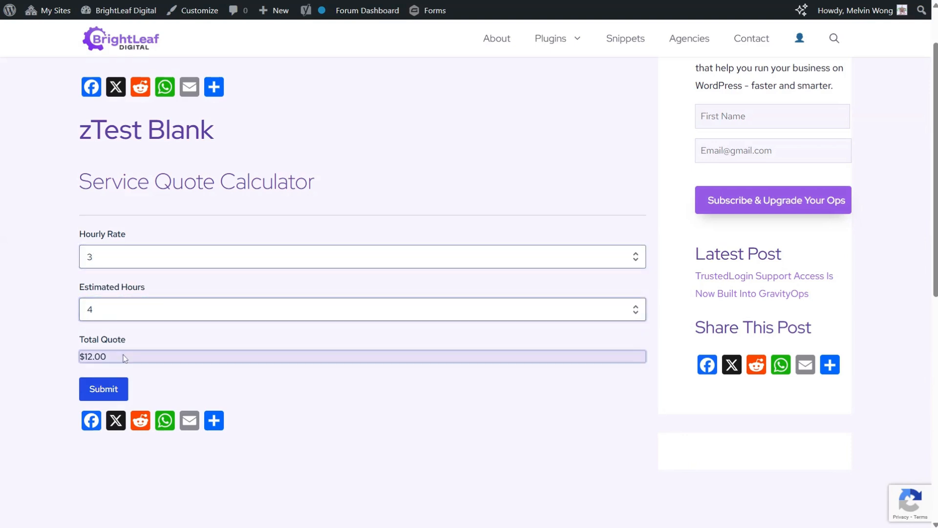
{"action": "left_click_drag", "start_coordinate": [123, 357], "coordinate": [93, 358]}
{"action": "left_click", "coordinate": [60, 355]}
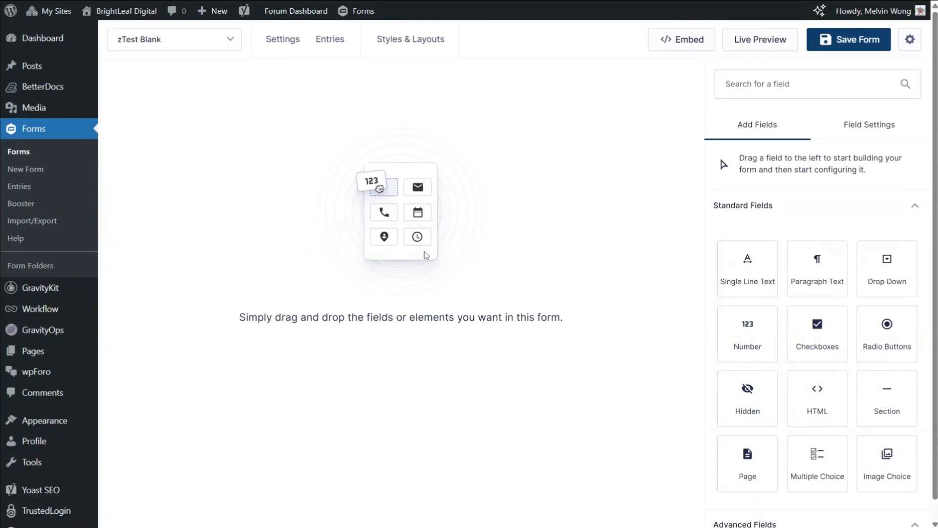
Add a Section field to the empty zTest Blank form and label it Service Quote Calculator
{"action": "left_click", "coordinate": [157, 32]}
{"action": "left_click", "coordinate": [193, 37]}
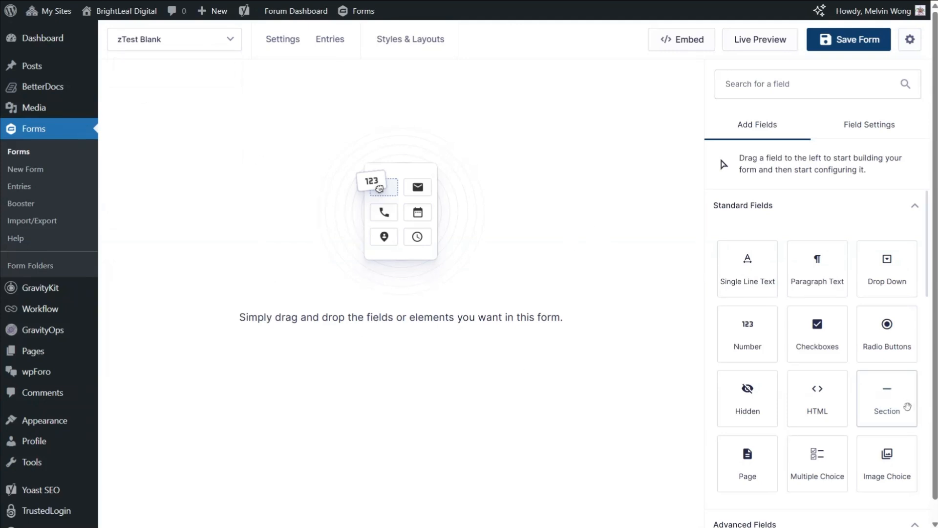
{"action": "left_click_drag", "start_coordinate": [866, 386], "coordinate": [375, 160]}
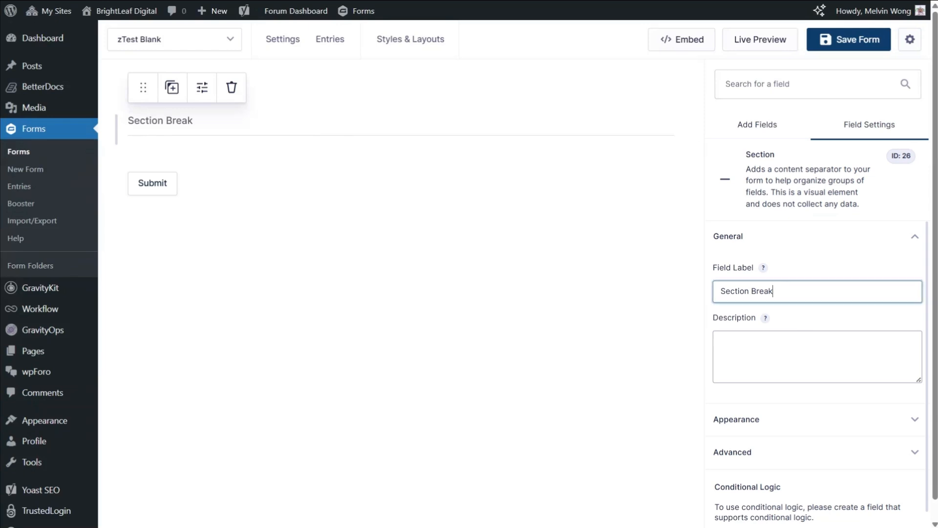
{"action": "key", "text": "ctrl+a"}
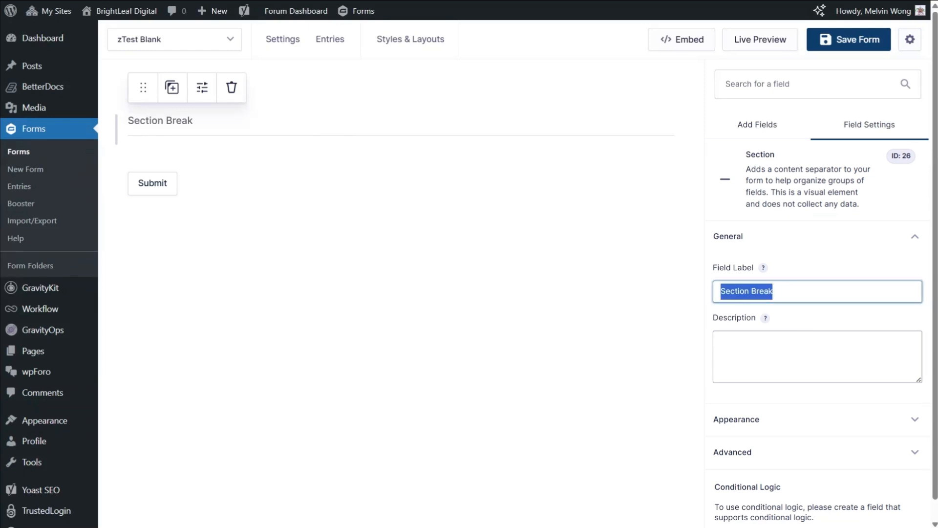
{"action": "type", "text": "Service"}
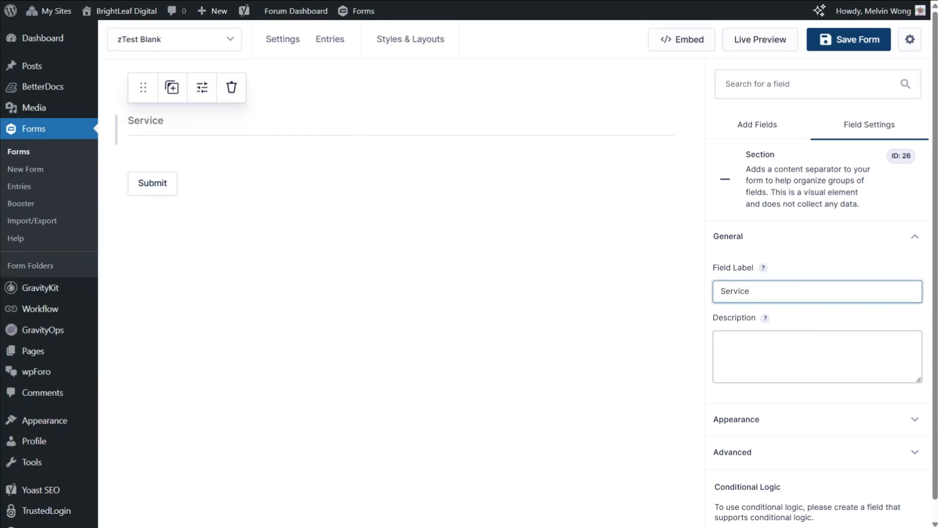
{"action": "type", "text": " Quote Calculator"}
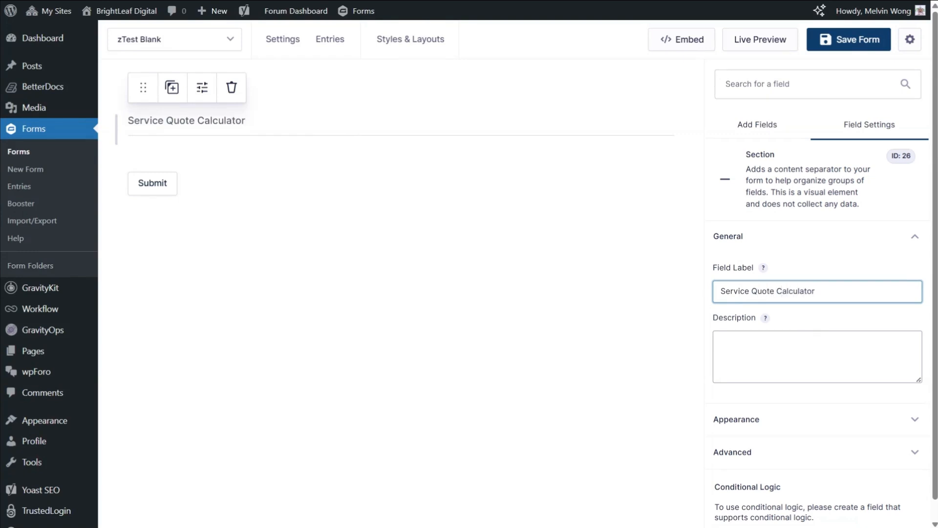
{"action": "left_click", "coordinate": [567, 289]}
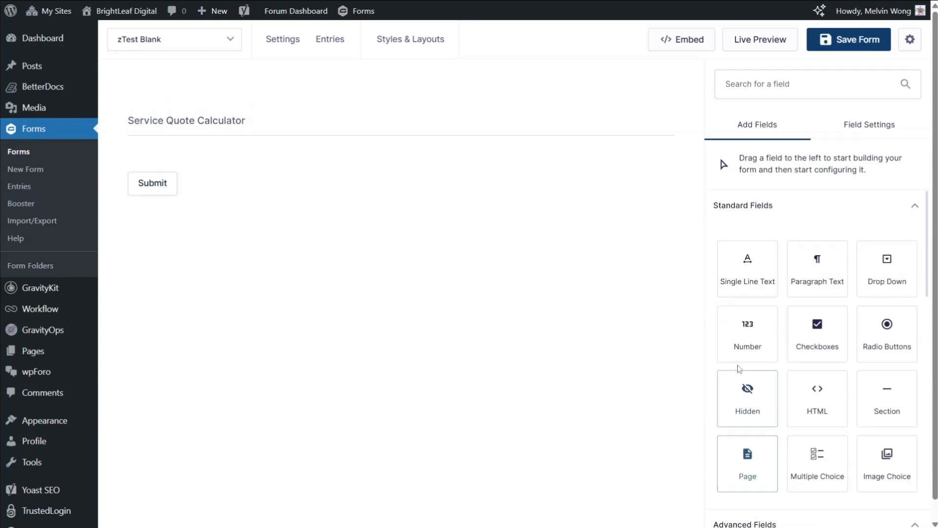
Add two Number fields below the section and label the first one Hourly Rate
{"action": "left_click_drag", "start_coordinate": [745, 337], "coordinate": [350, 162]}
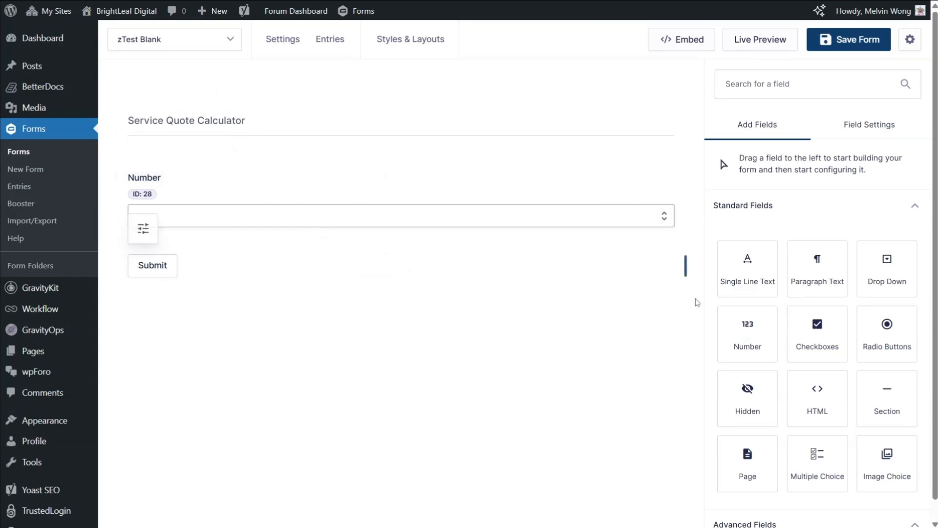
{"action": "left_click_drag", "start_coordinate": [744, 326], "coordinate": [337, 236]}
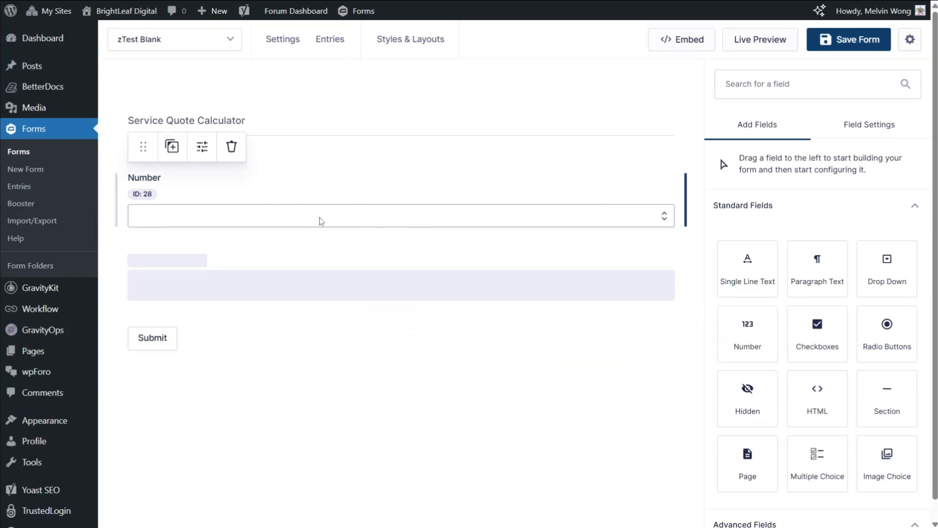
{"action": "left_click", "coordinate": [444, 193]}
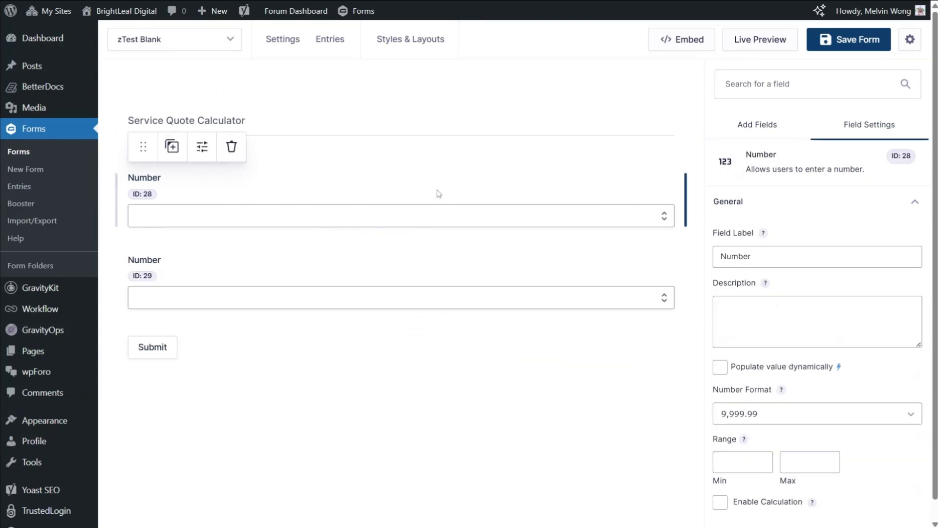
{"action": "key", "text": "ctrl+a"}
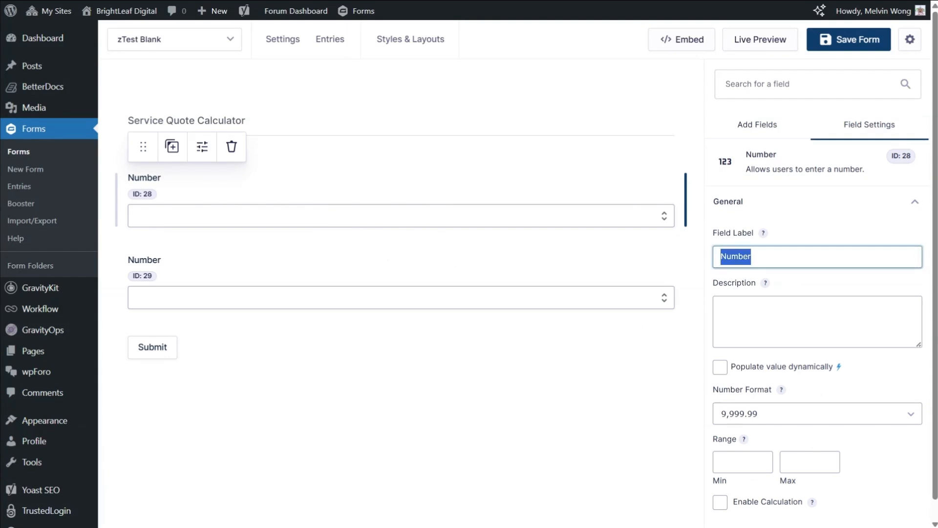
{"action": "type", "text": "Hourly"}
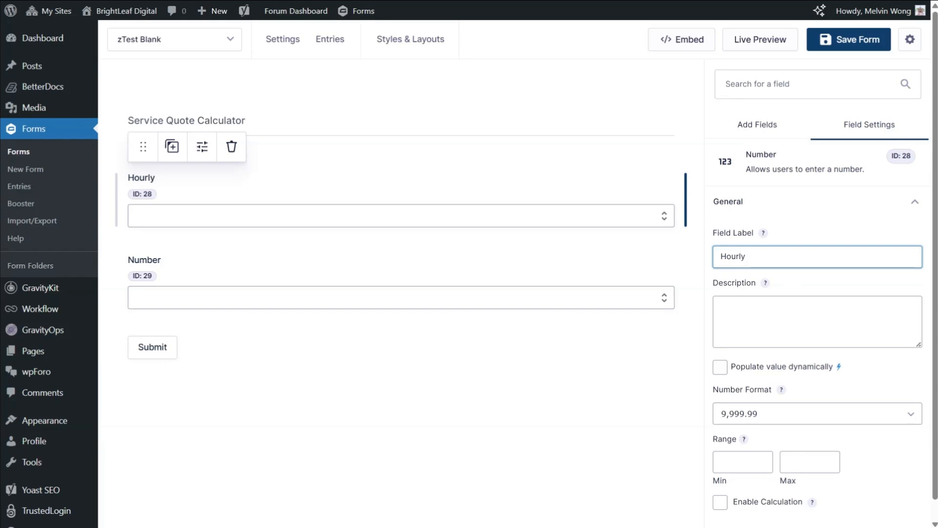
{"action": "type", "text": " Rate"}
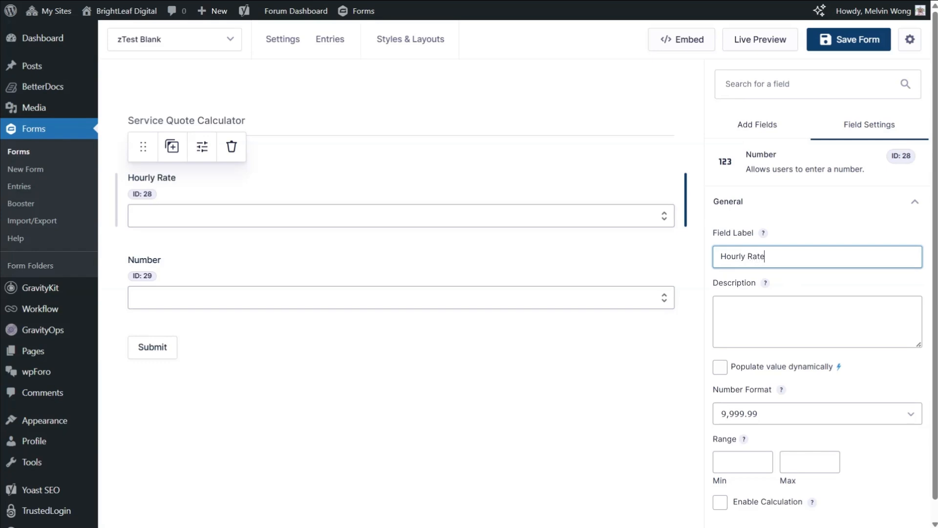
Label the second Number field Estimated Hours
{"action": "left_click", "coordinate": [371, 276]}
{"action": "left_click", "coordinate": [738, 259]}
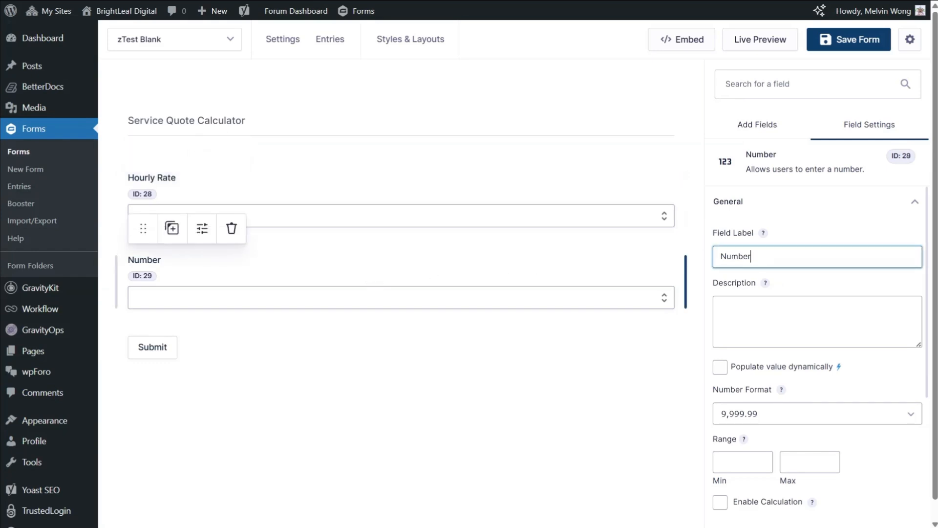
{"action": "key", "text": "ctrl+a"}
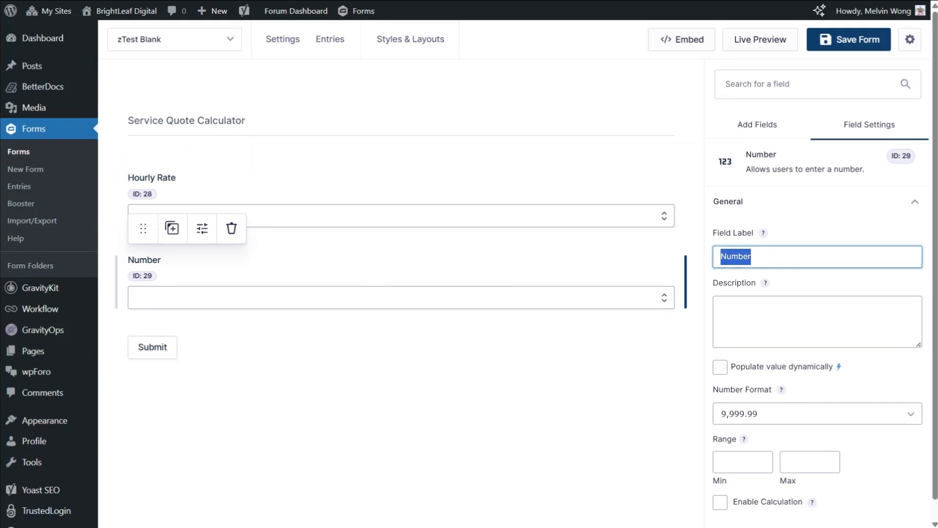
{"action": "type", "text": "Estimated Hours"}
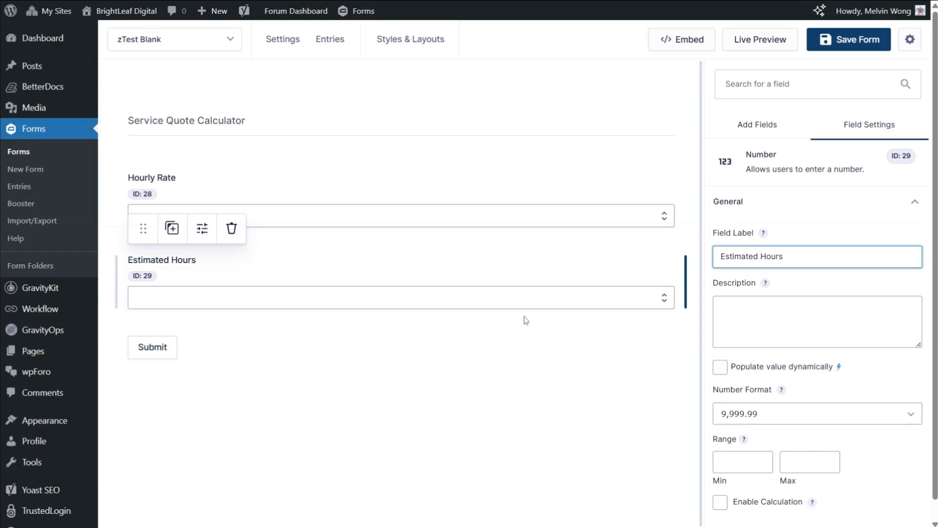
{"action": "left_click", "coordinate": [406, 391]}
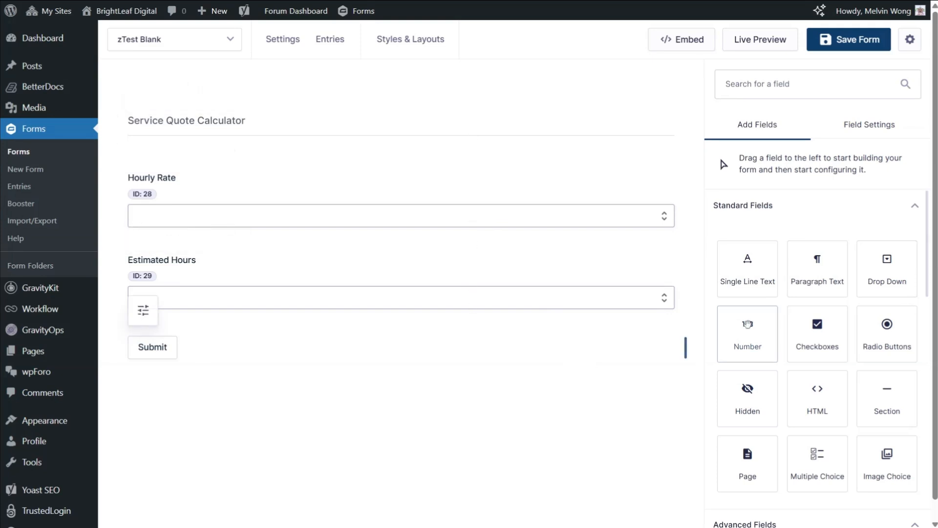
Add a third Number field below Estimated Hours and label it Total Quote
{"action": "left_click_drag", "start_coordinate": [753, 330], "coordinate": [566, 350]}
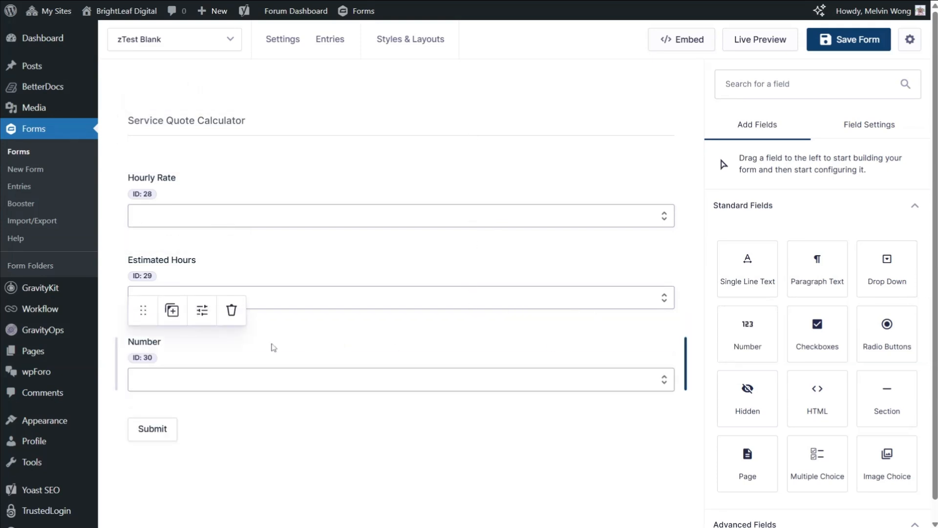
{"action": "left_click", "coordinate": [779, 258]}
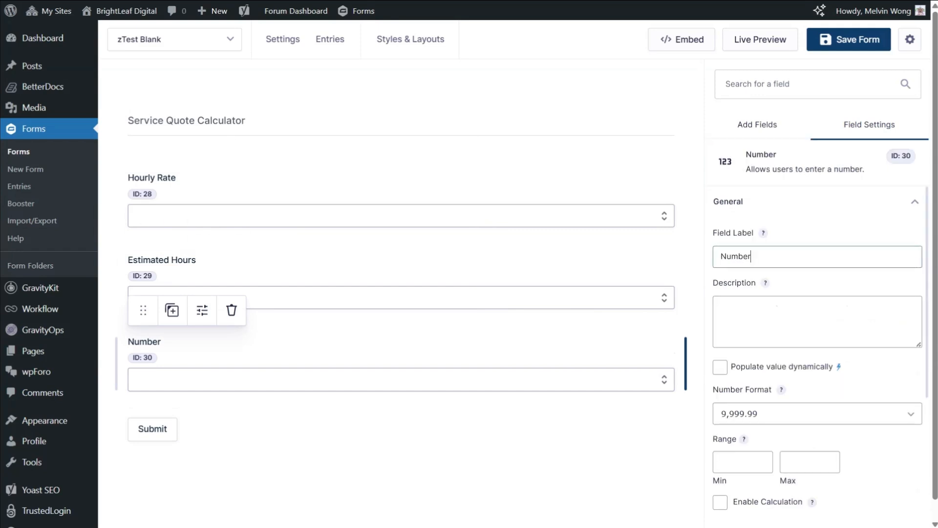
{"action": "key", "text": "ctrl+a"}
{"action": "type", "text": "To"}
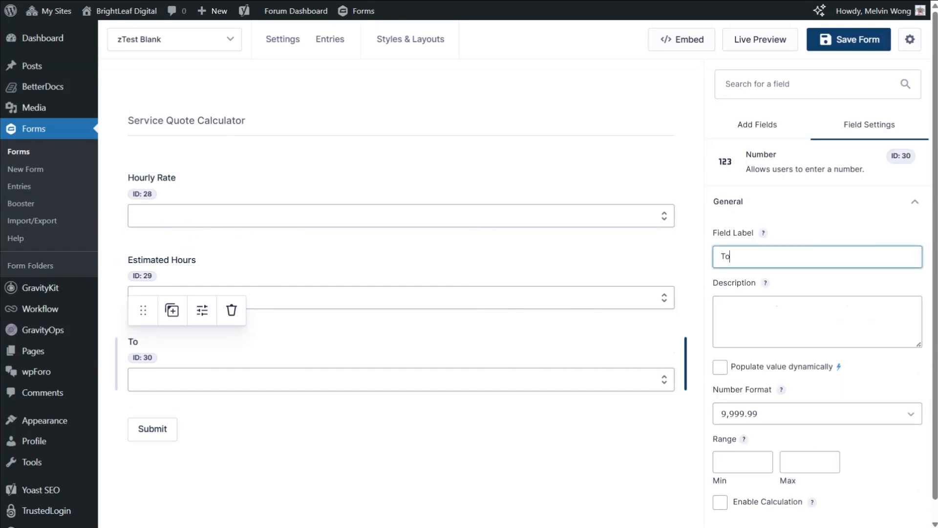
{"action": "type", "text": "tal Quote"}
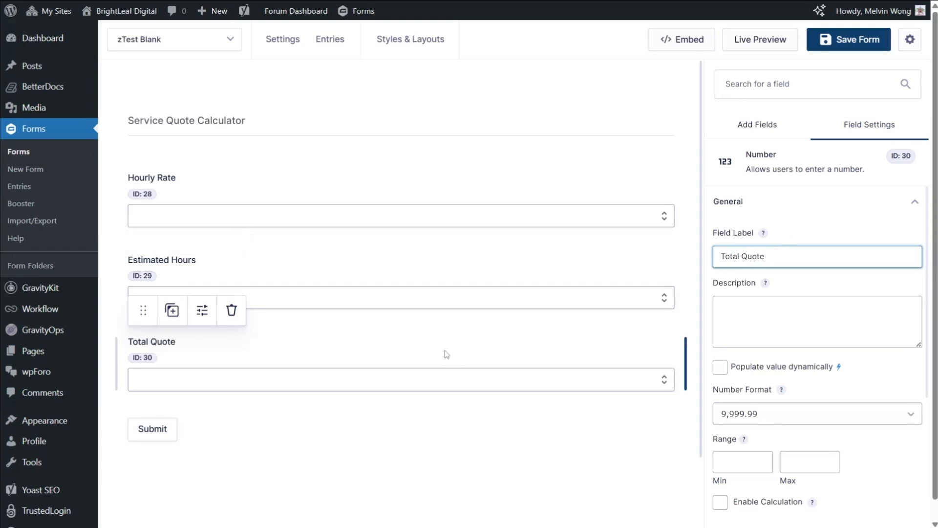
Enable calculation on the Total Quote field with the formula {Hourly Rate:28}*{Estimated Hours:29}
{"action": "scroll", "coordinate": [801, 273], "scroll_direction": "down", "scroll_amount": 3}
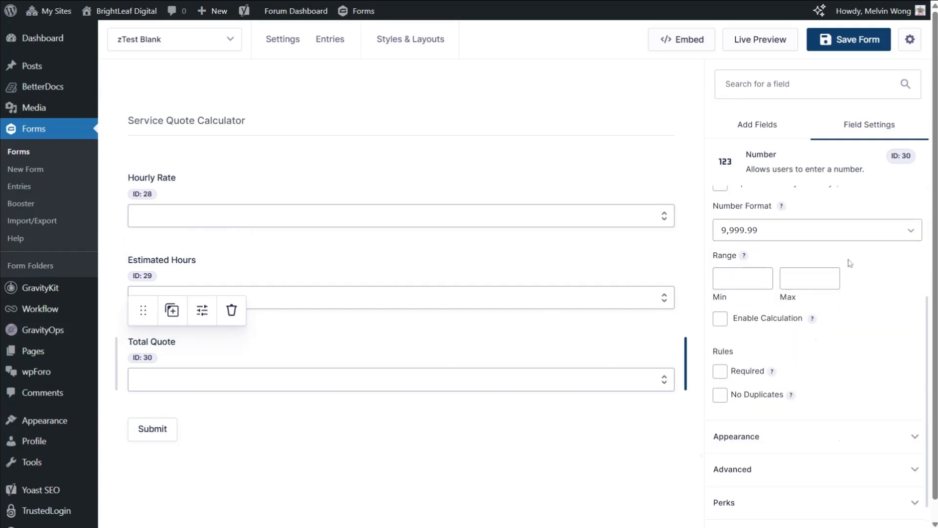
{"action": "left_click", "coordinate": [719, 322]}
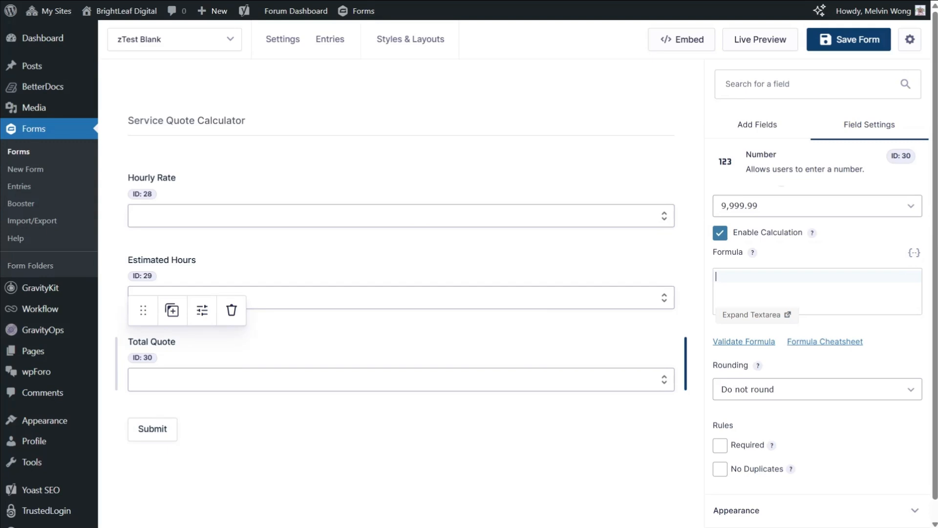
{"action": "left_click", "coordinate": [918, 255]}
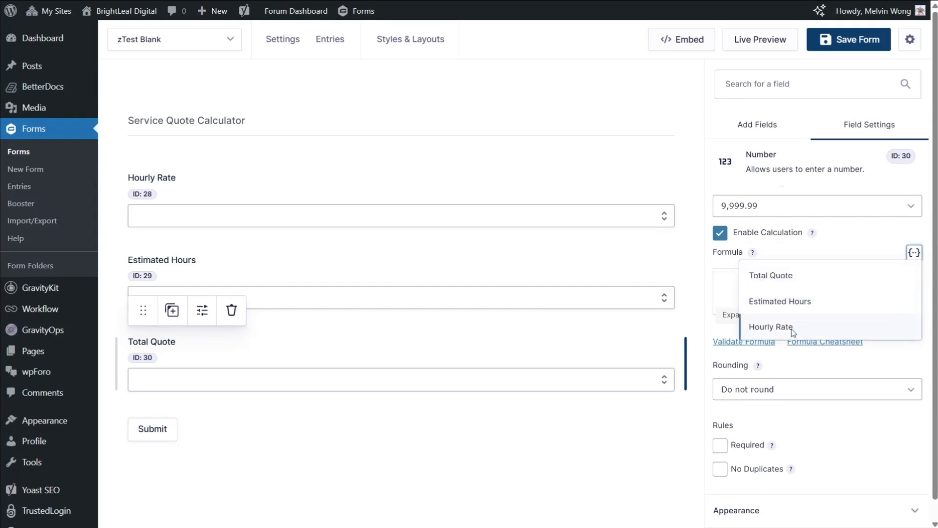
{"action": "left_click", "coordinate": [771, 327]}
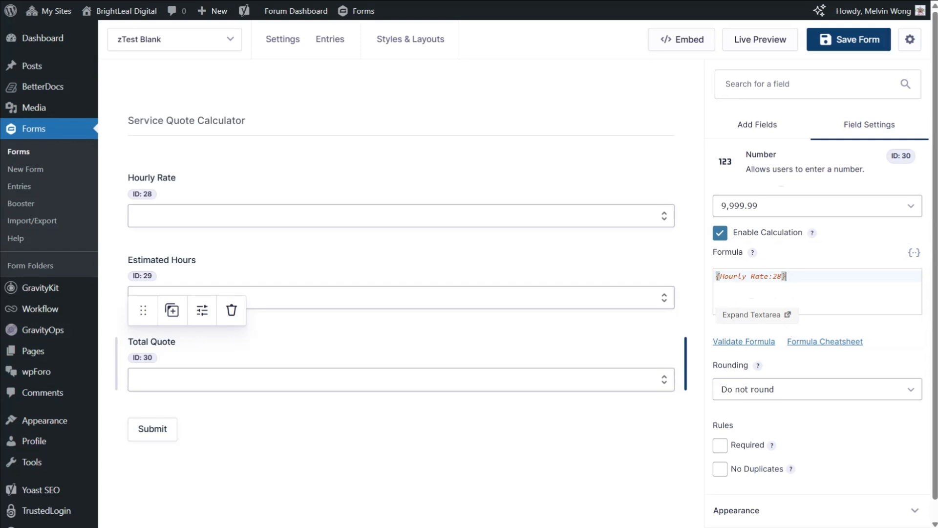
{"action": "type", "text": "*"}
{"action": "left_click", "coordinate": [914, 253]}
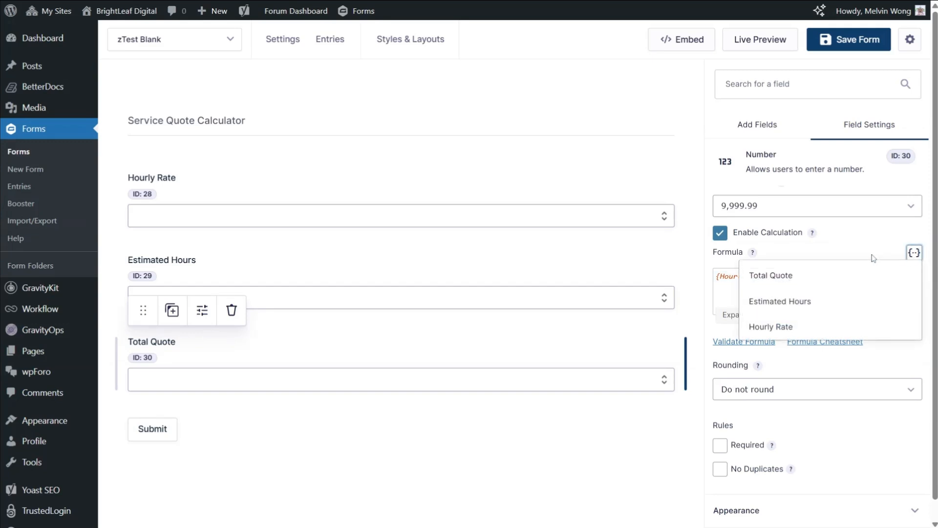
{"action": "left_click", "coordinate": [772, 311]}
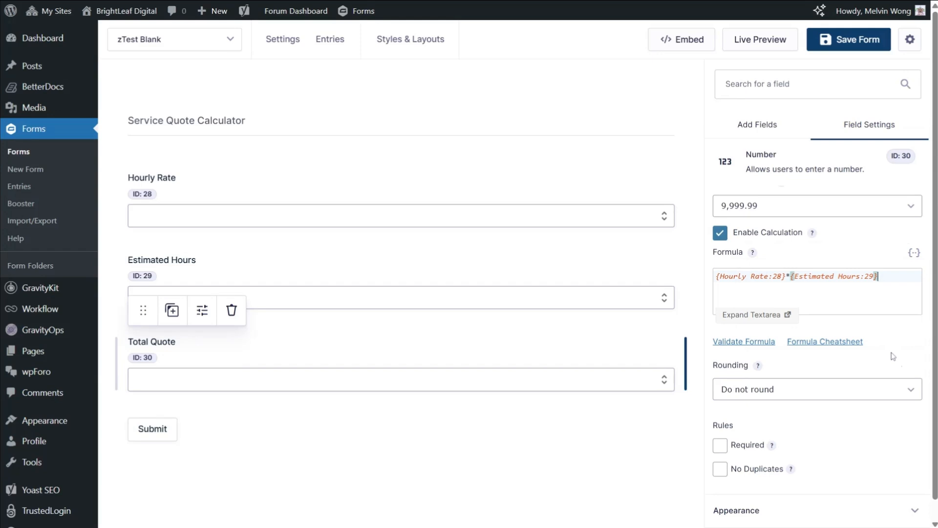
{"action": "left_click", "coordinate": [834, 277]}
{"action": "left_click_drag", "start_coordinate": [880, 277], "coordinate": [724, 277]}
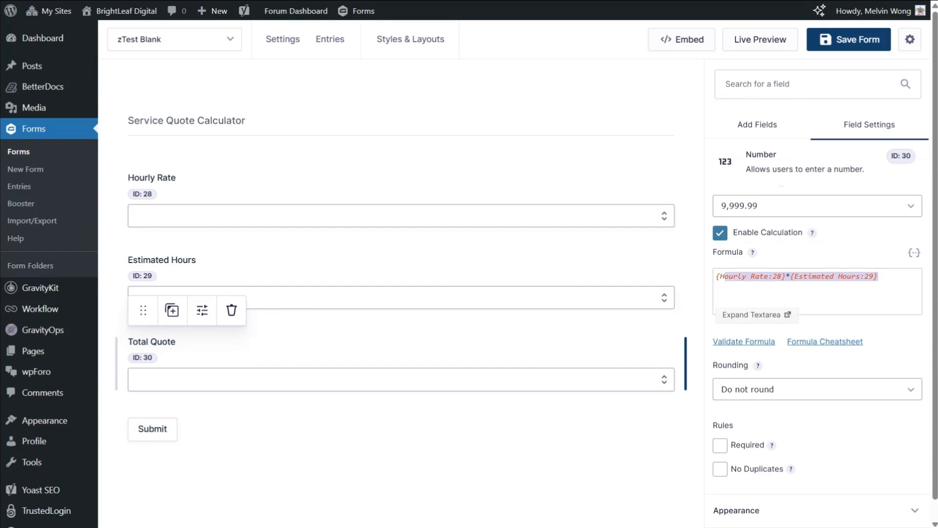
{"action": "left_click", "coordinate": [725, 277]}
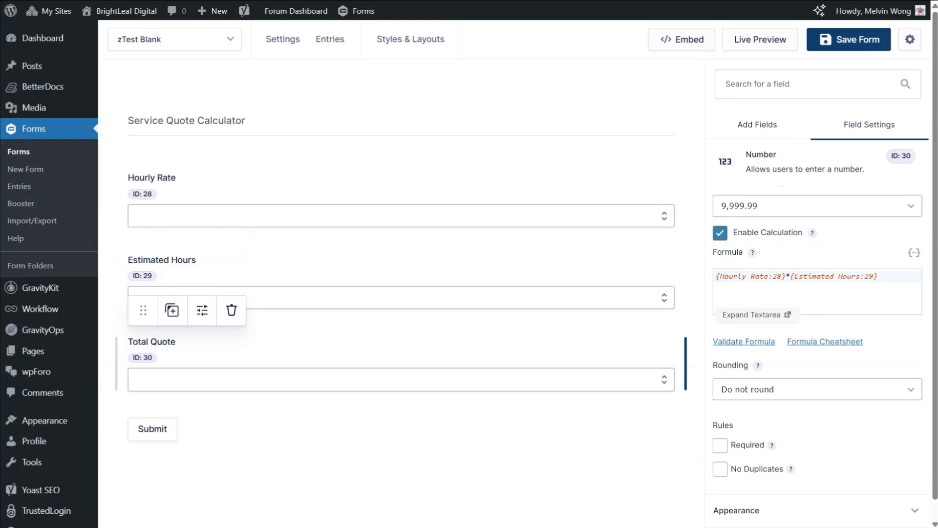
{"action": "scroll", "coordinate": [856, 273], "scroll_direction": "up", "scroll_amount": 1}
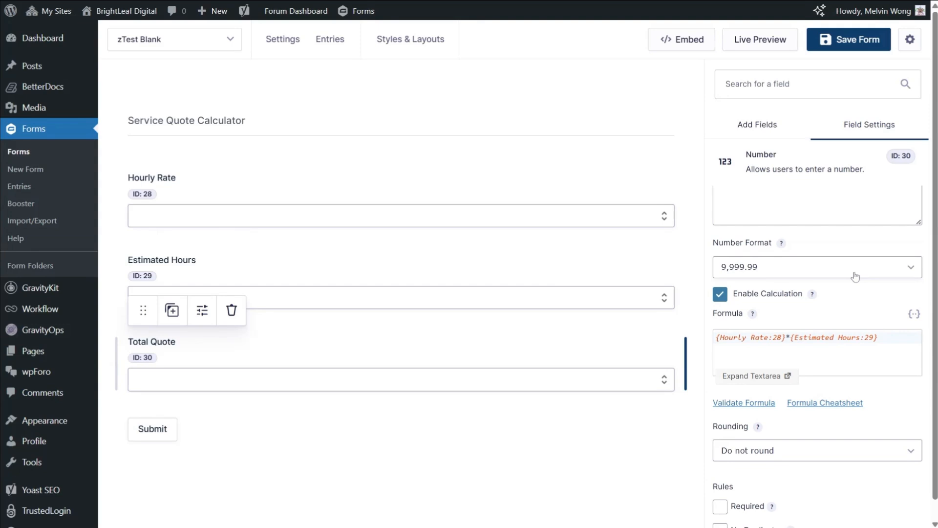
Set the number format of the Total Quote field to Currency
{"action": "scroll", "coordinate": [855, 277], "scroll_direction": "up", "scroll_amount": 2}
{"action": "scroll", "coordinate": [843, 459], "scroll_direction": "down", "scroll_amount": 2}
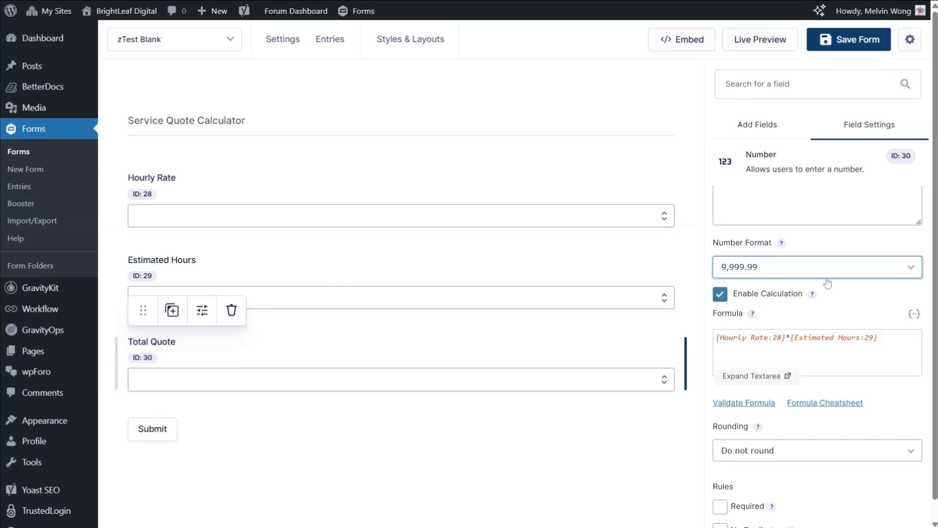
{"action": "left_click", "coordinate": [827, 283]}
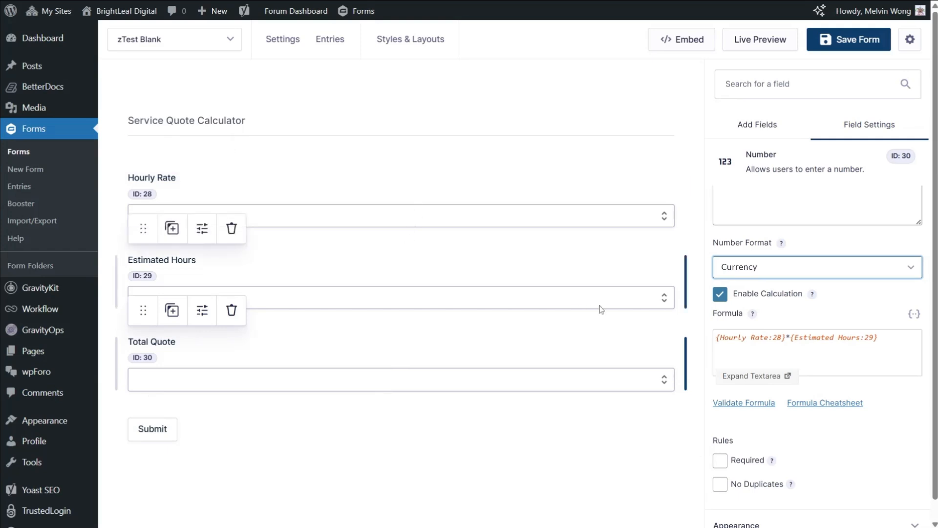
Validate the Total Quote field's formula, dismiss the validation message, and save the form
{"action": "scroll", "coordinate": [816, 291], "scroll_direction": "down", "scroll_amount": 1}
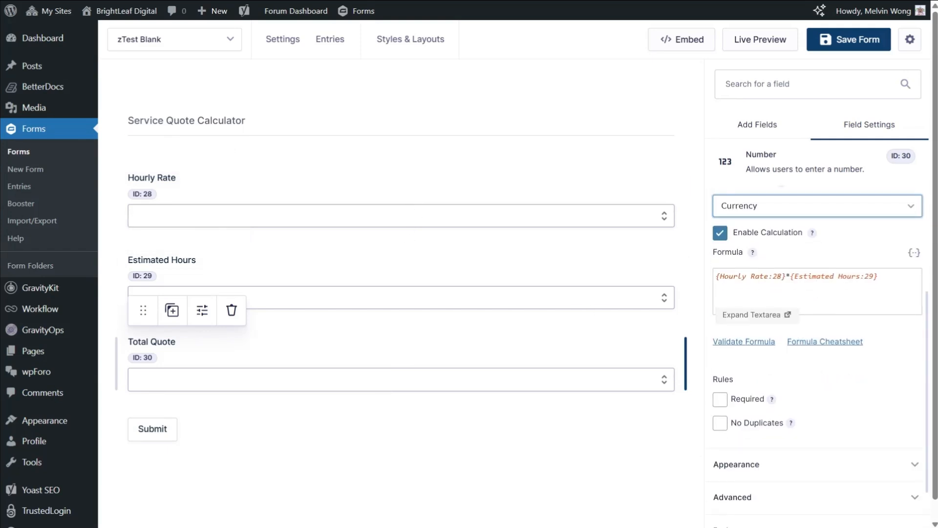
{"action": "scroll", "coordinate": [817, 342], "scroll_direction": "up", "scroll_amount": 2}
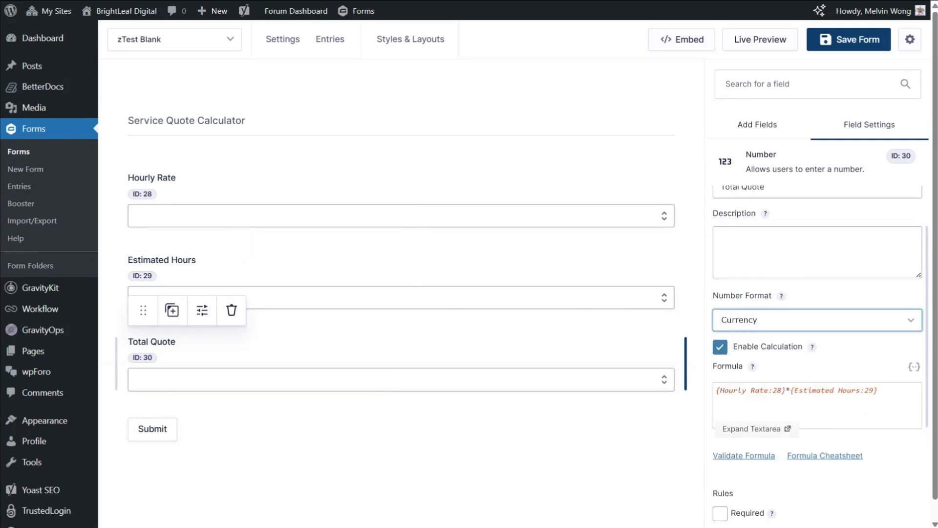
{"action": "scroll", "coordinate": [816, 274], "scroll_direction": "up", "scroll_amount": 1}
{"action": "scroll", "coordinate": [817, 274], "scroll_direction": "down", "scroll_amount": 3}
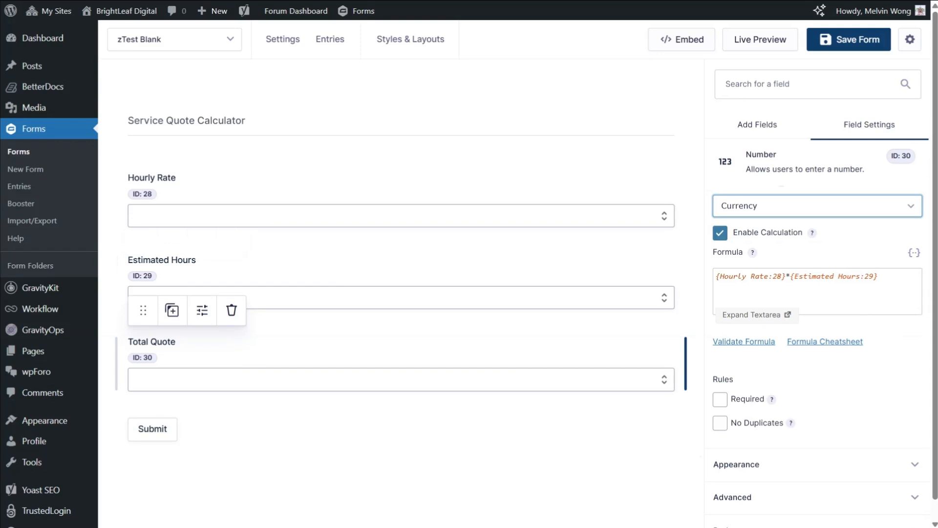
{"action": "left_click", "coordinate": [749, 346]}
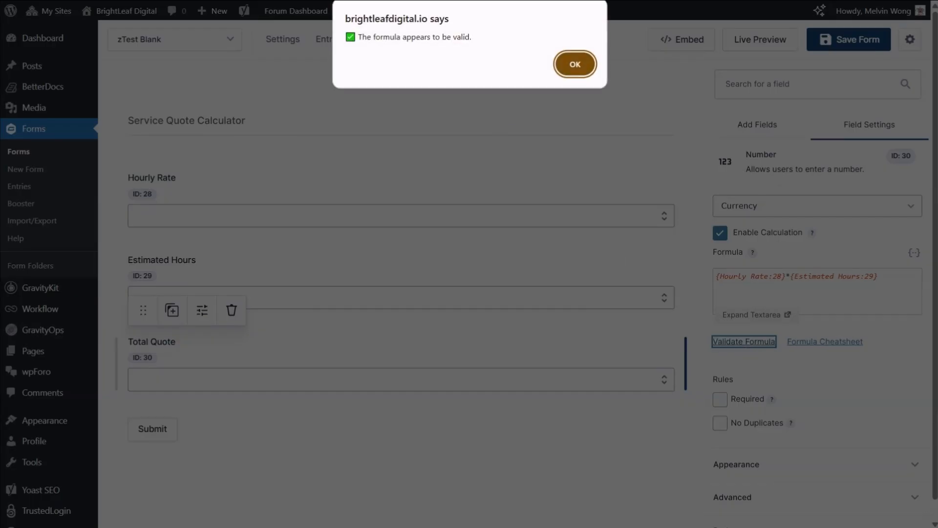
{"action": "left_click", "coordinate": [567, 61]}
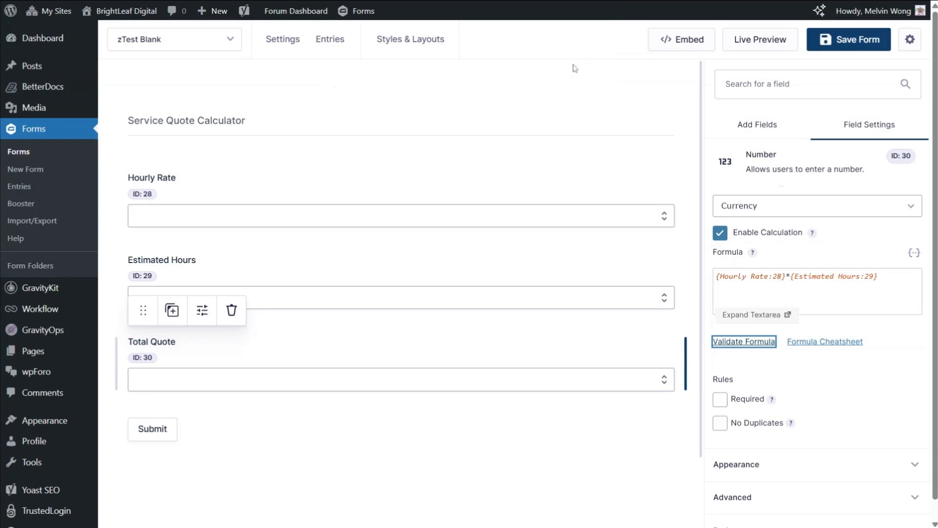
{"action": "left_click", "coordinate": [861, 44]}
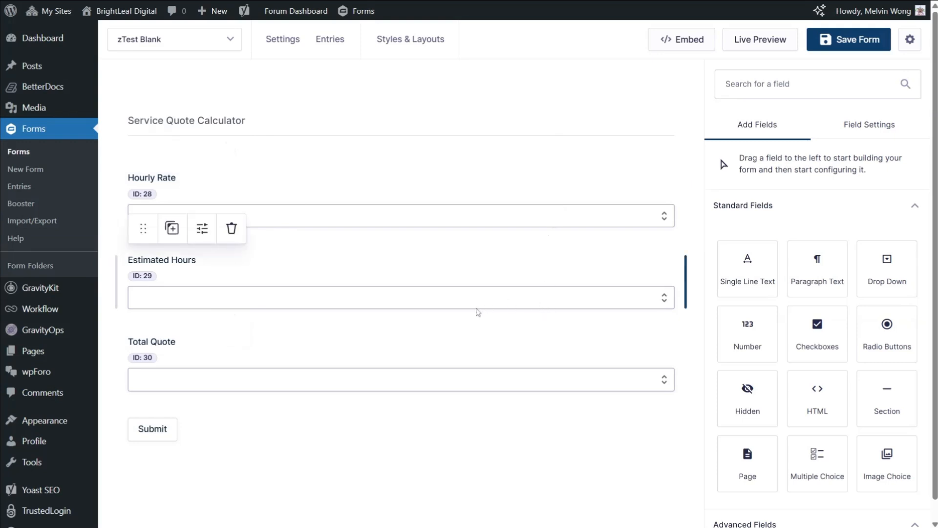
{"action": "left_click", "coordinate": [440, 257]}
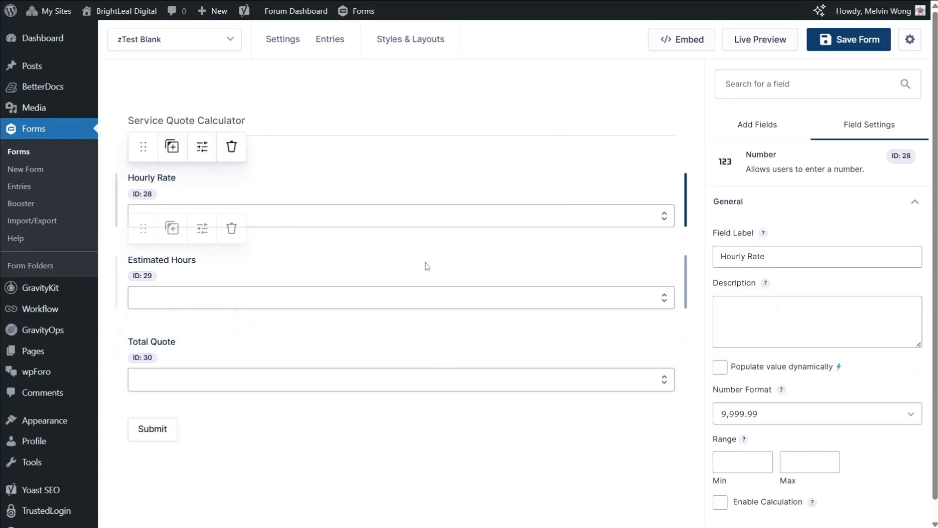
{"action": "left_click", "coordinate": [391, 344]}
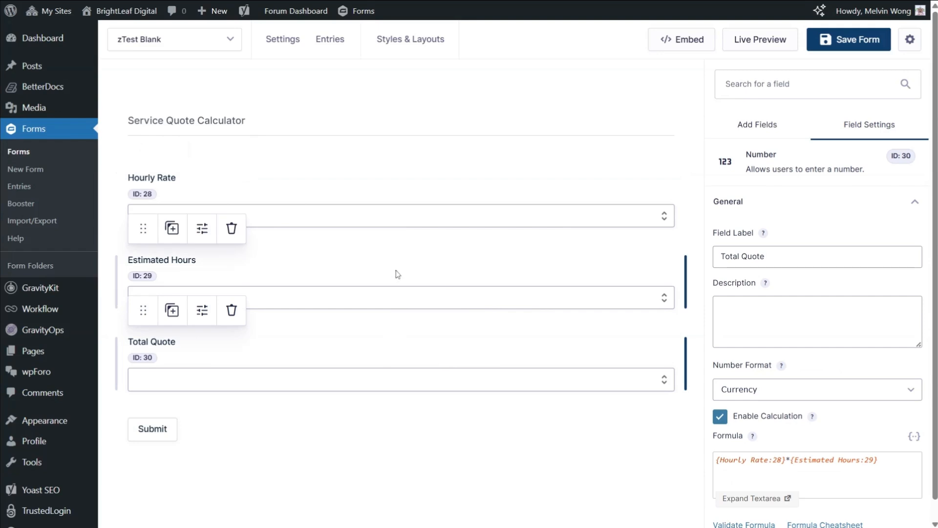
{"action": "left_click", "coordinate": [406, 232]}
{"action": "left_click", "coordinate": [411, 205]}
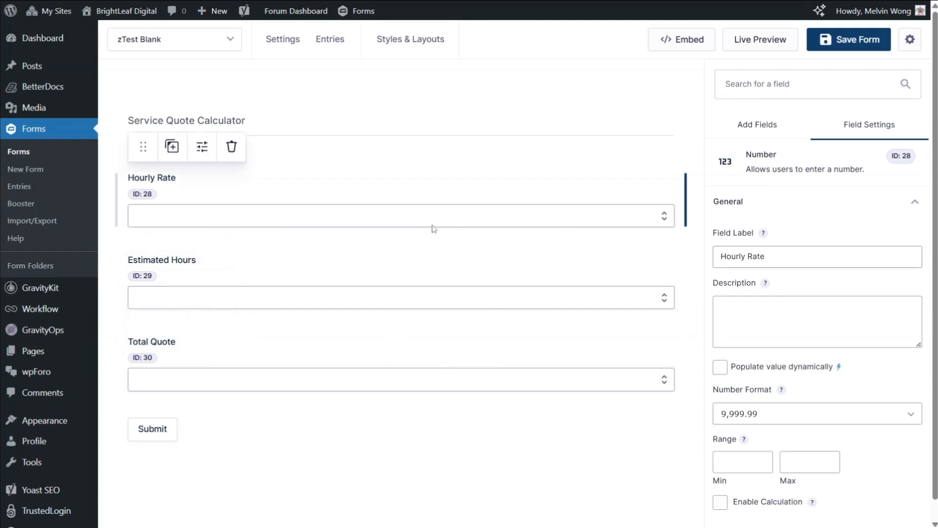
{"action": "left_click", "coordinate": [398, 442]}
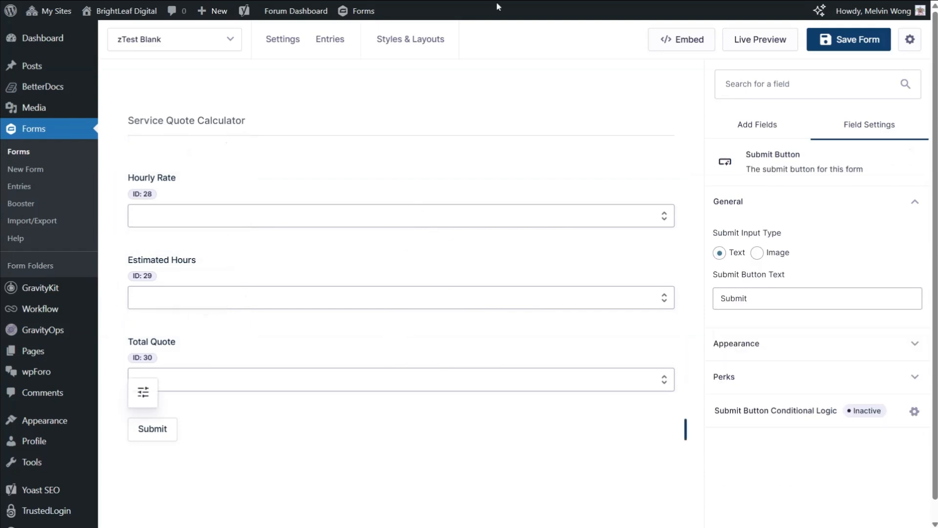